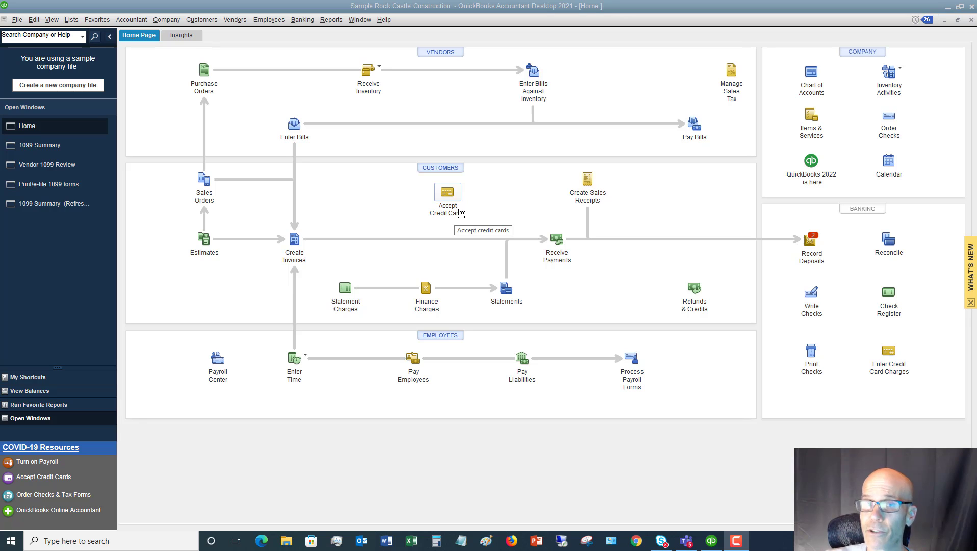
Open the Vendor 1099 Review report and examine which vendors are marked eligible for 1099
click(234, 20)
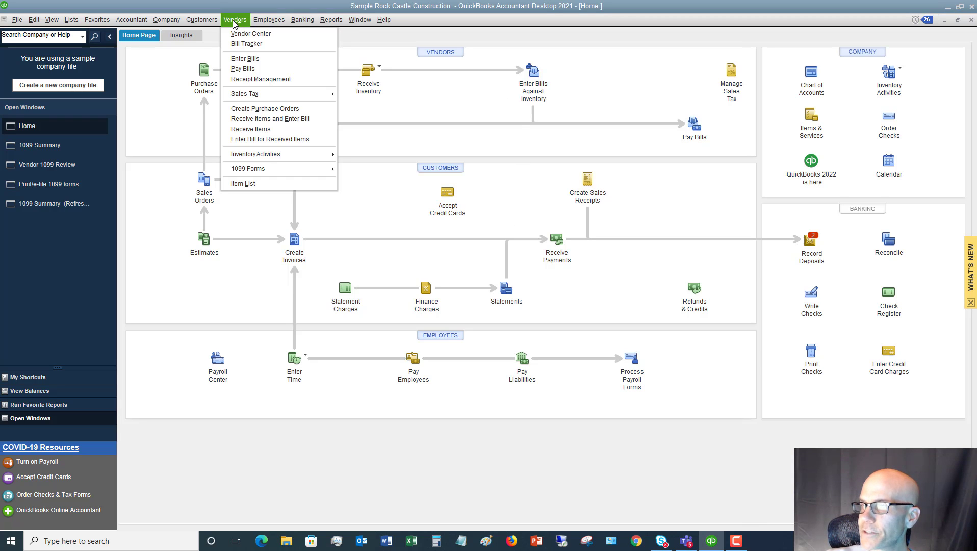
mouse_move(253, 173)
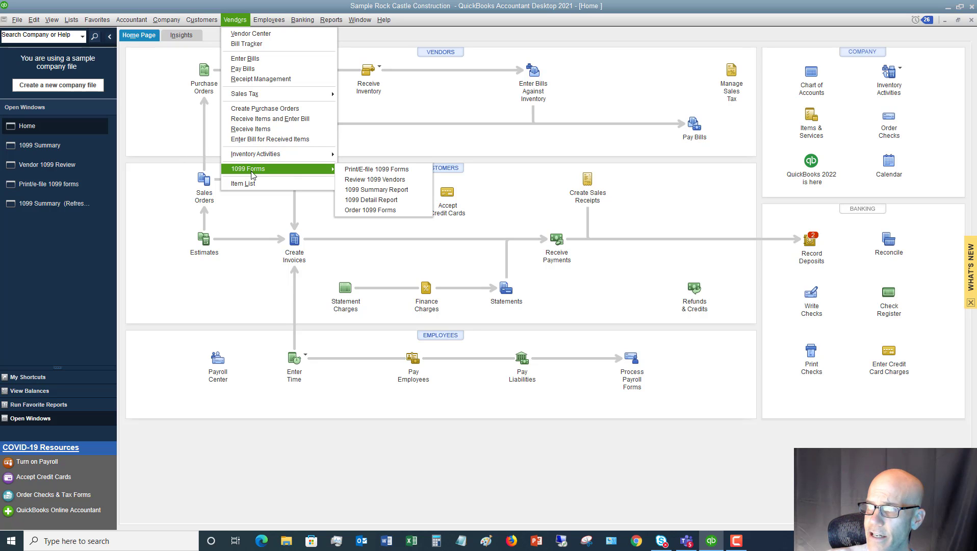
click(375, 182)
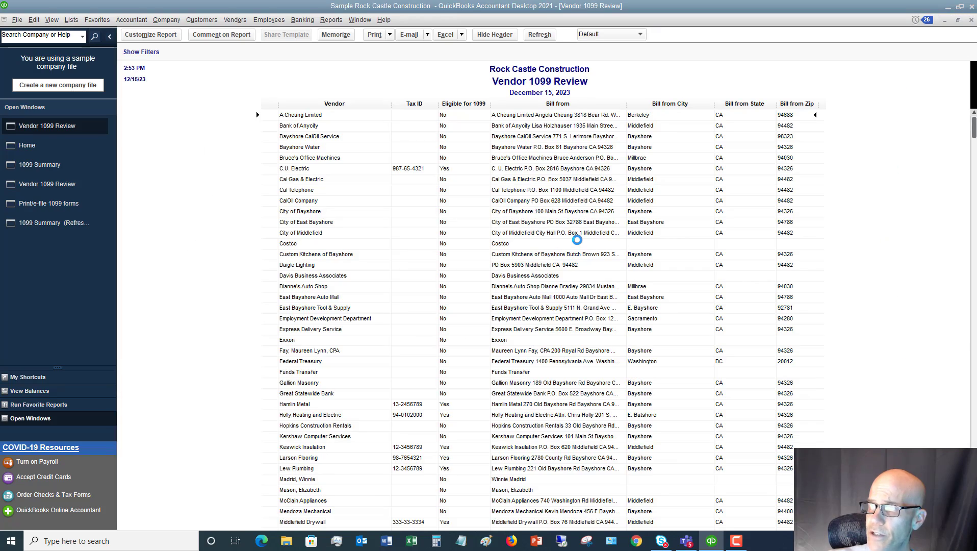
scroll(470, 126, down, 6)
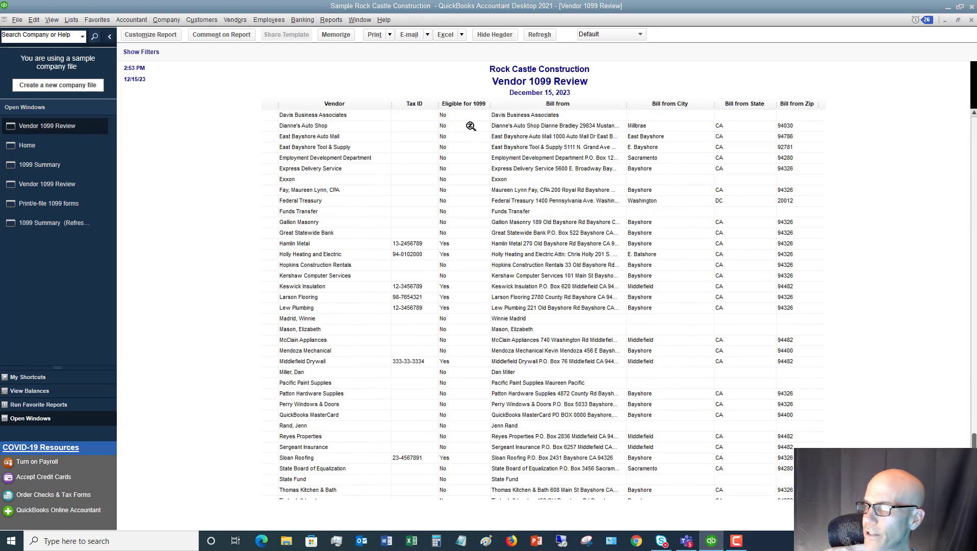
scroll(470, 127, up, 6)
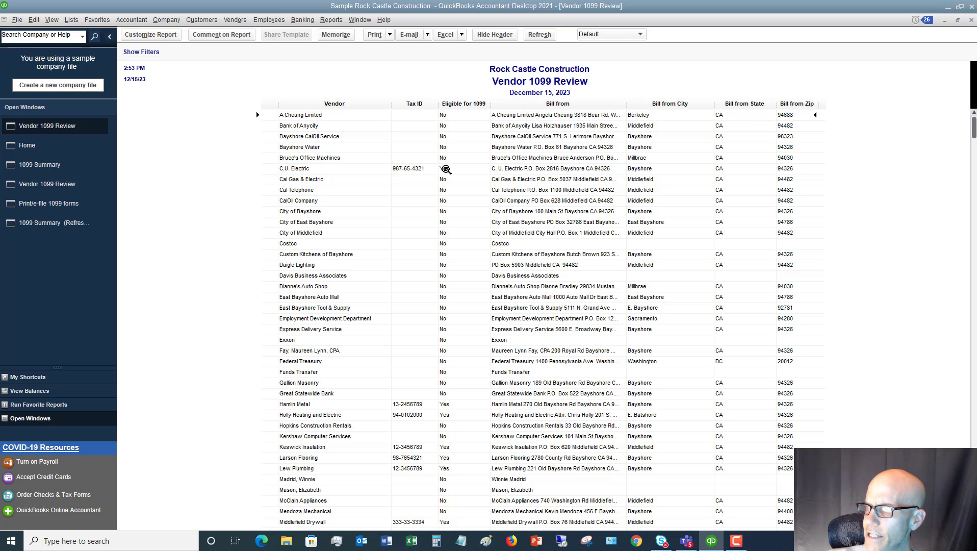
scroll(450, 256, down, 3)
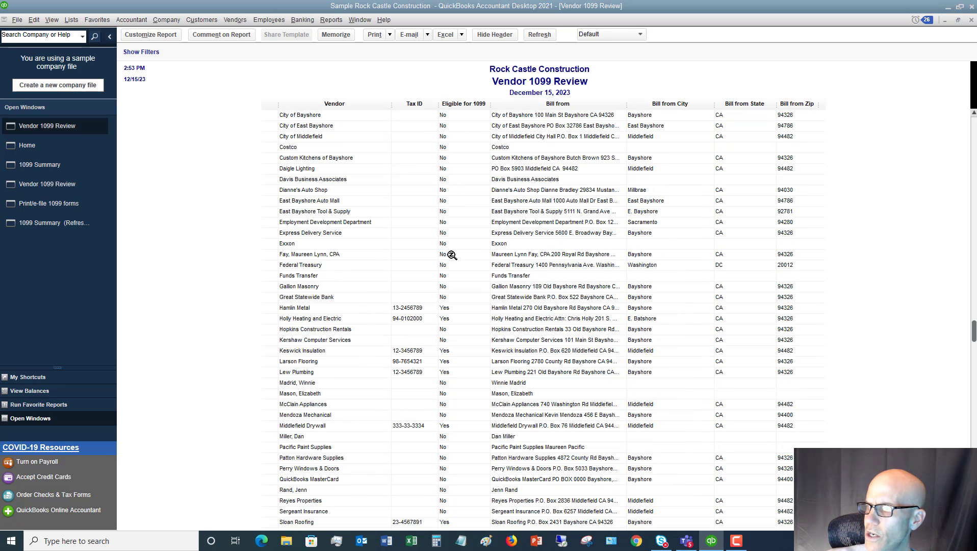
scroll(453, 313, down, 3)
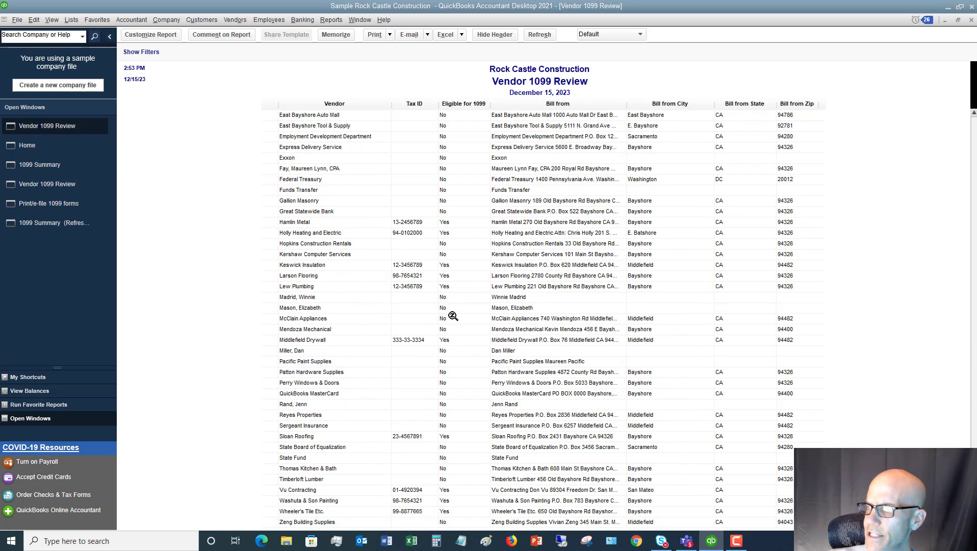
scroll(454, 314, up, 5)
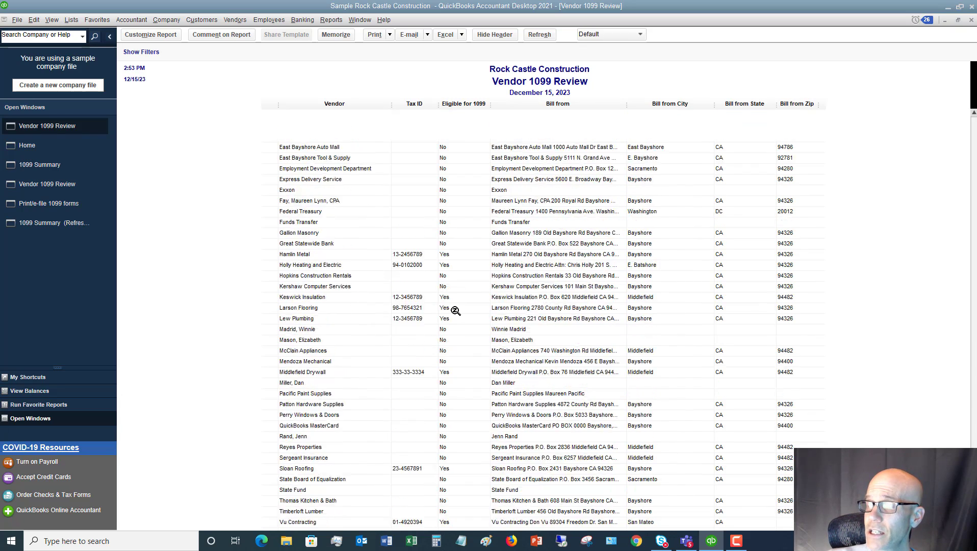
scroll(262, 204, up, 1)
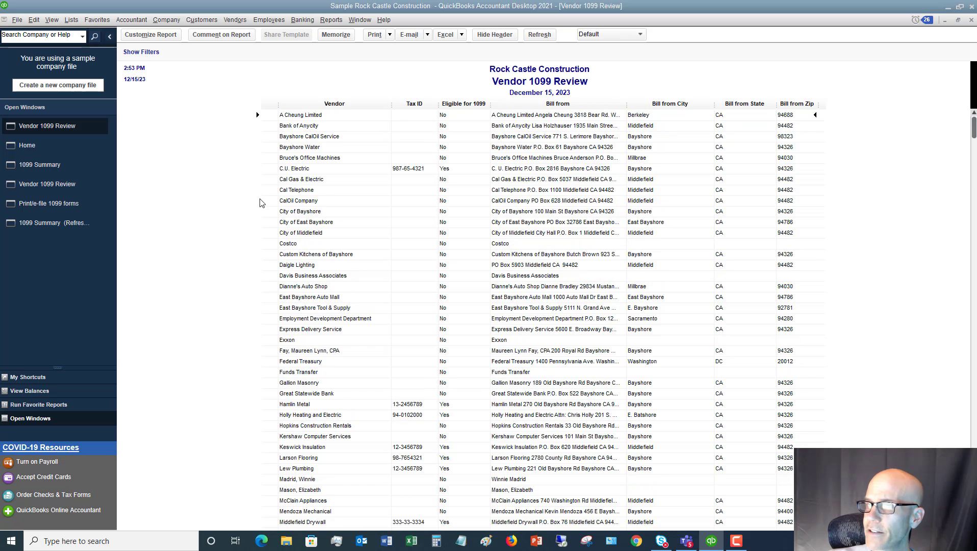
Open Hamlin Metal's vendor record from the Vendor Center, check its tax and address settings, and close the record
click(235, 20)
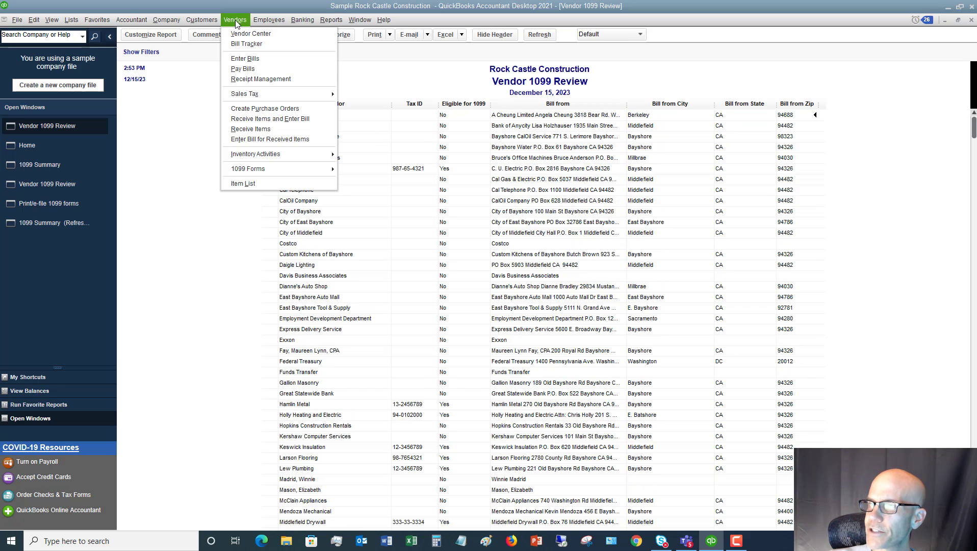
click(250, 33)
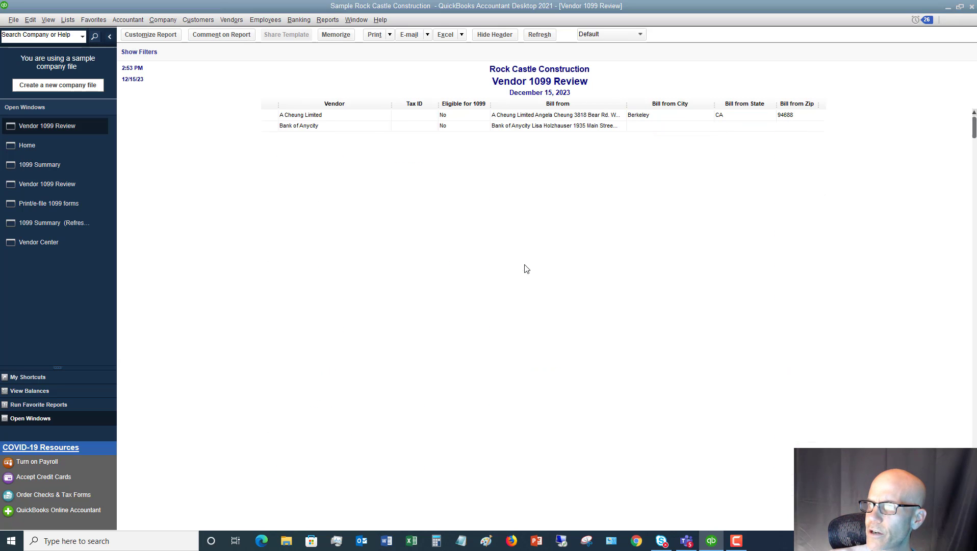
scroll(209, 317, down, 5)
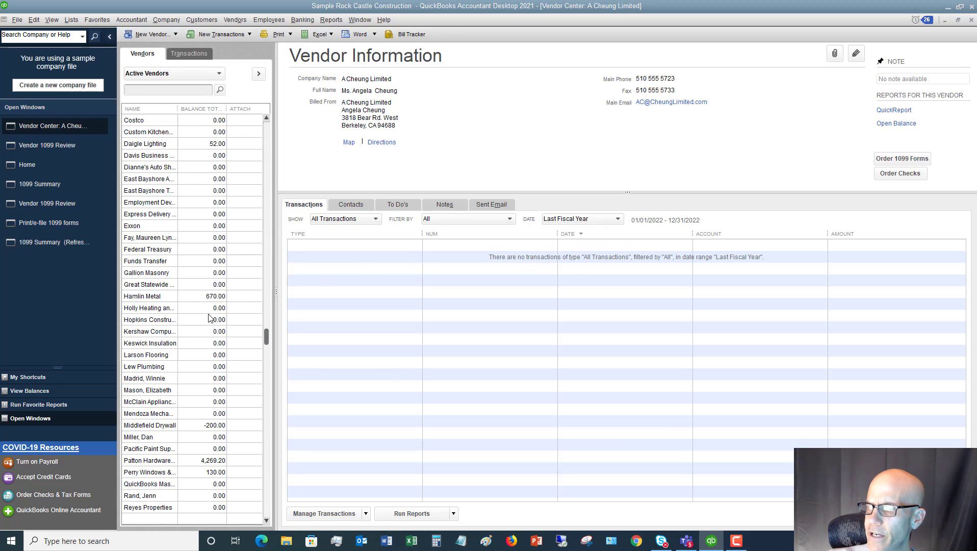
double_click(152, 298)
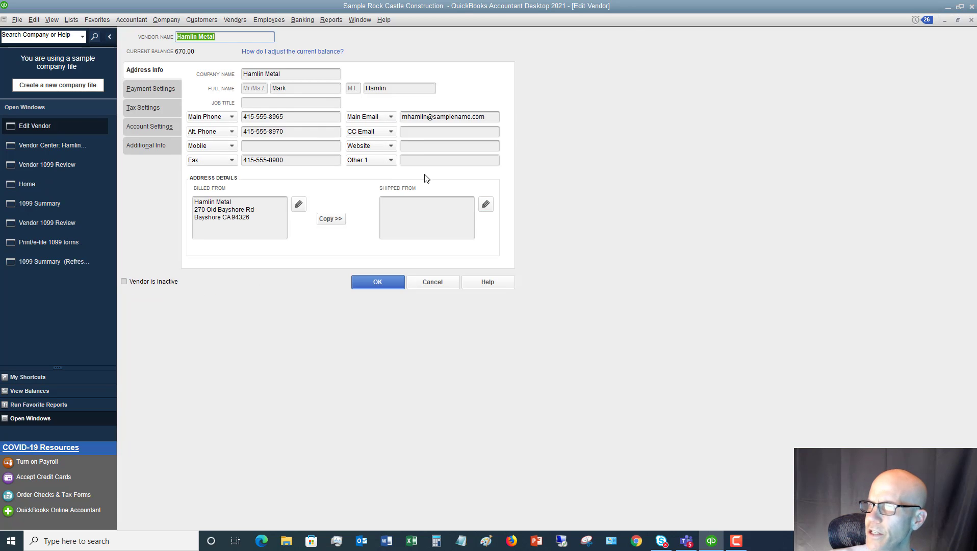
click(139, 107)
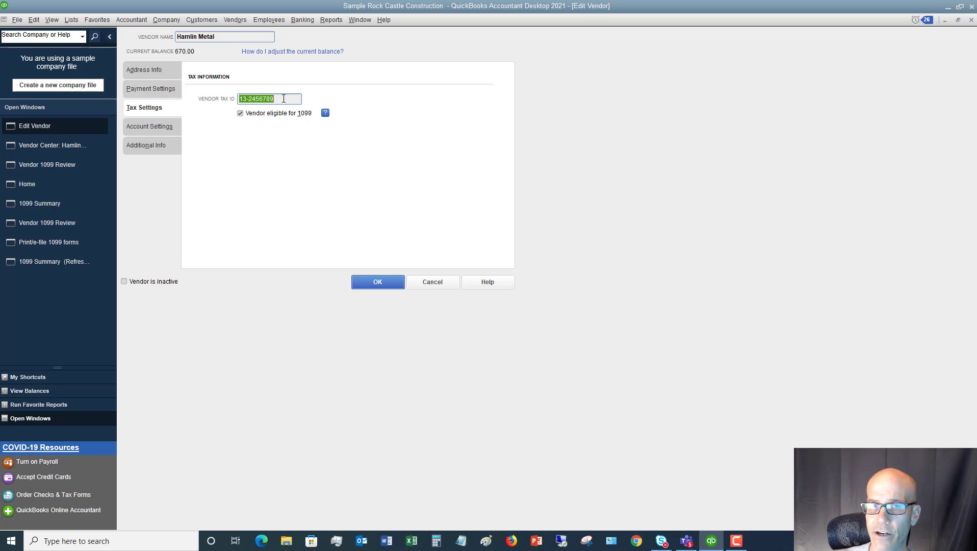
click(153, 69)
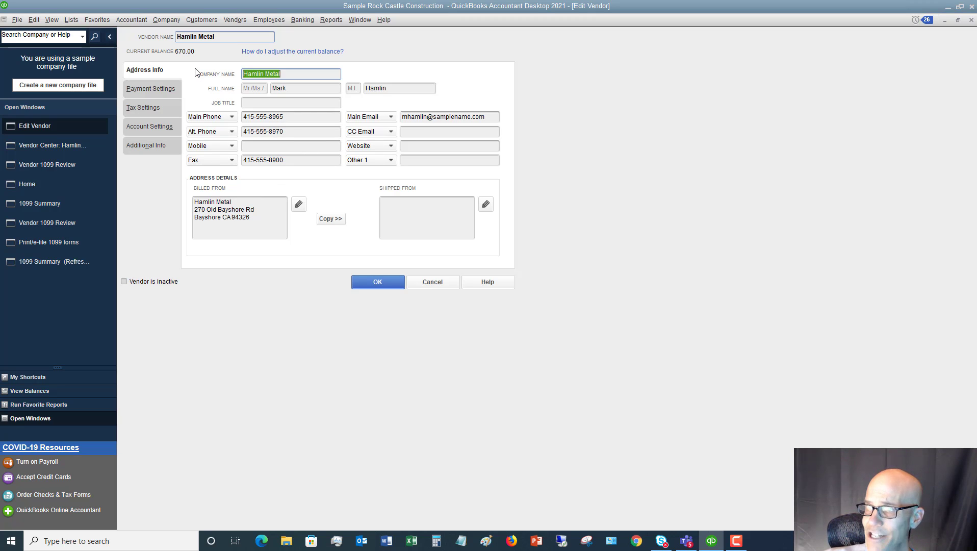
click(369, 286)
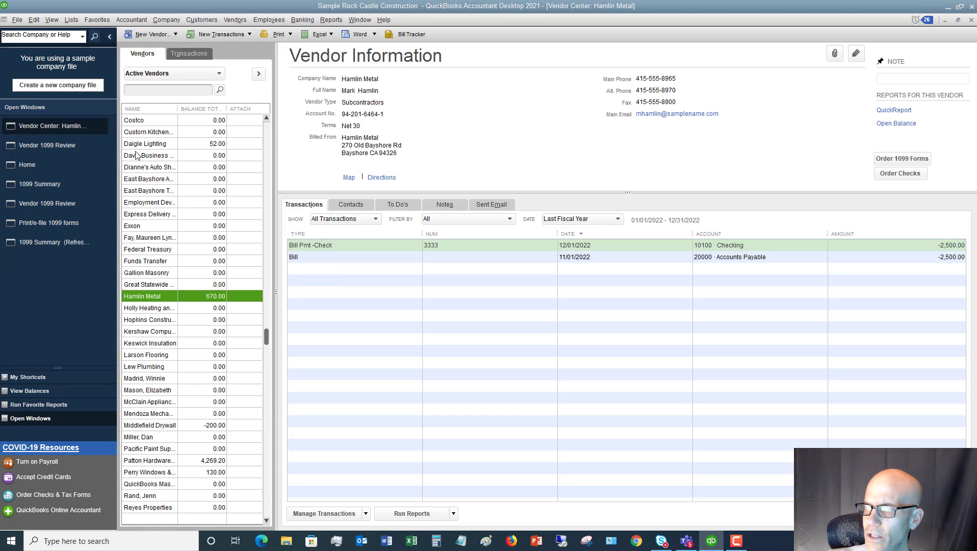
Return to the Vendor 1099 Review report and check that each eligible vendor has a tax ID
click(59, 145)
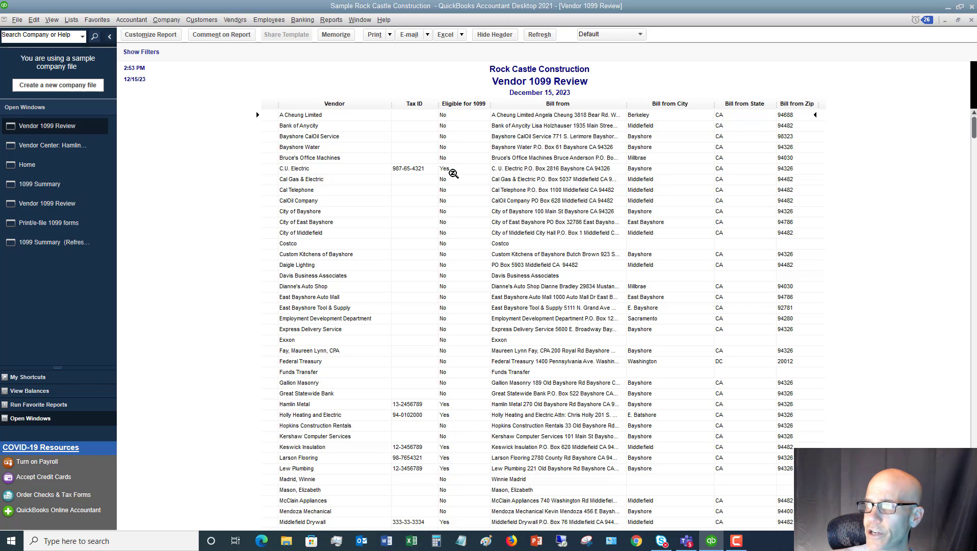
click(445, 405)
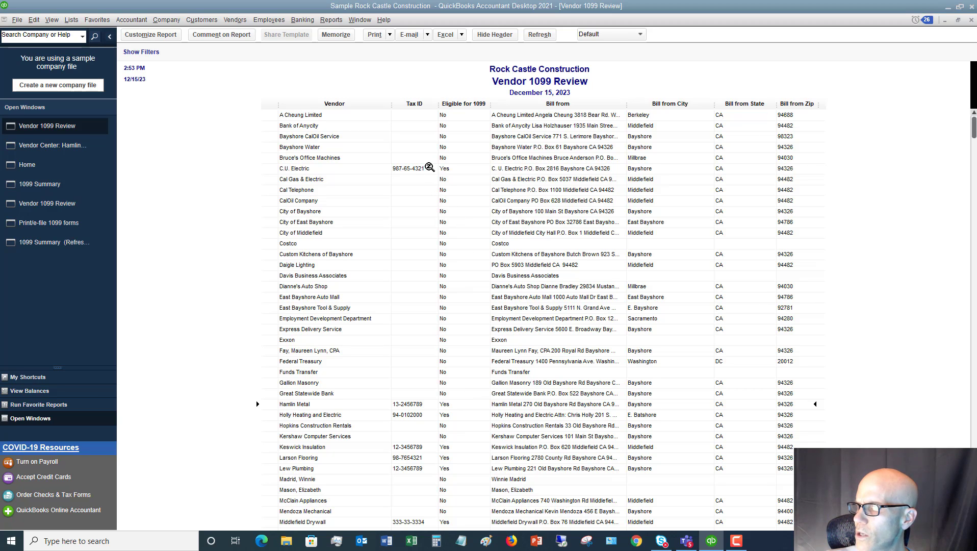
scroll(429, 167, down, 6)
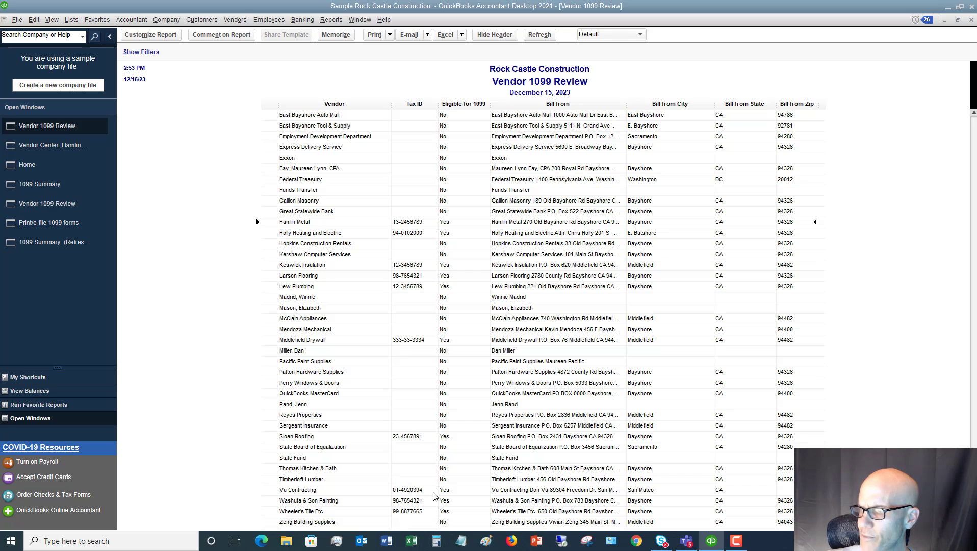
scroll(453, 468, up, 6)
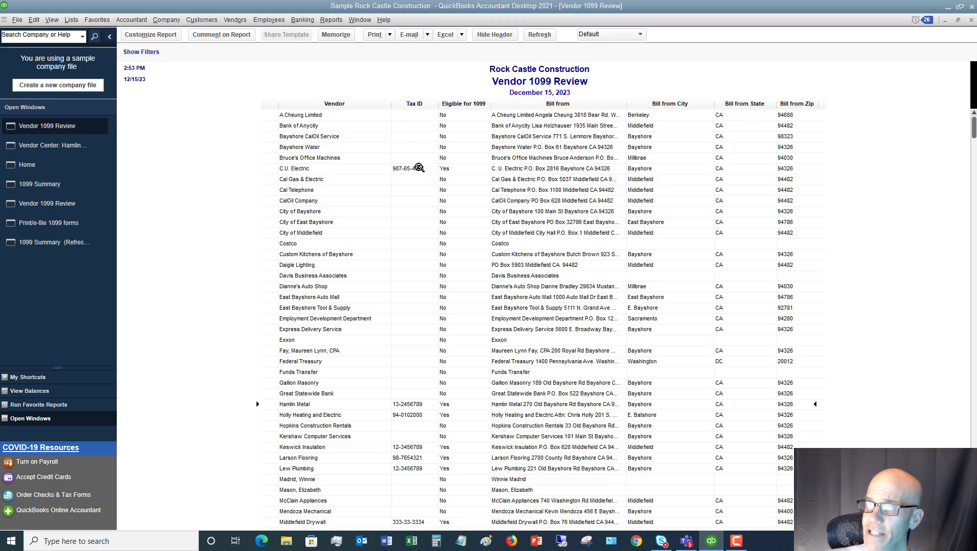
Run the 1099 Summary report for the last calendar year and include all allowed accounts
click(236, 21)
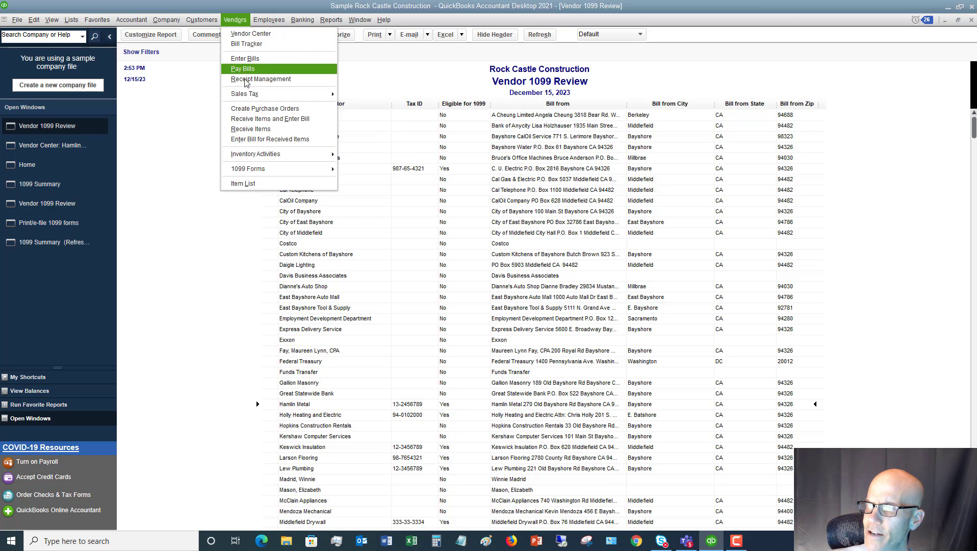
mouse_move(260, 169)
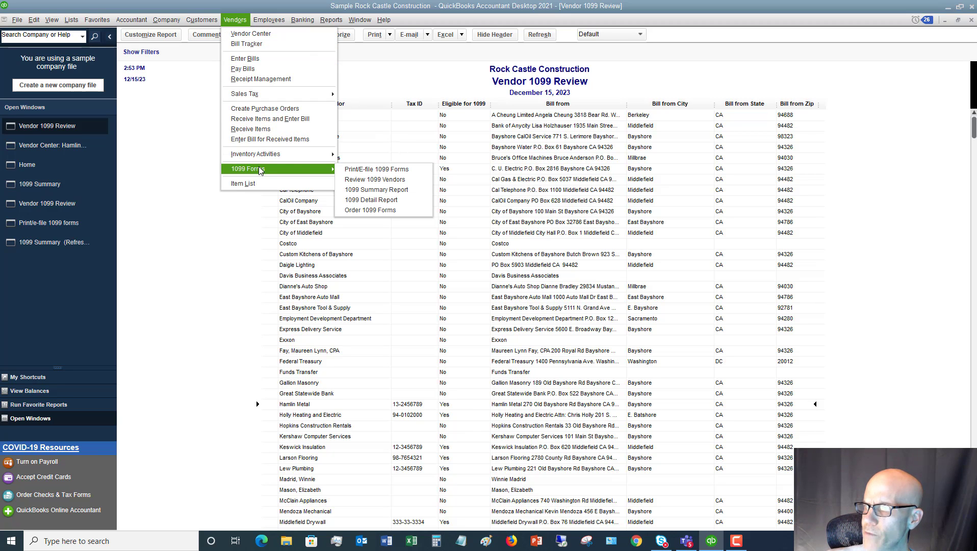
click(384, 191)
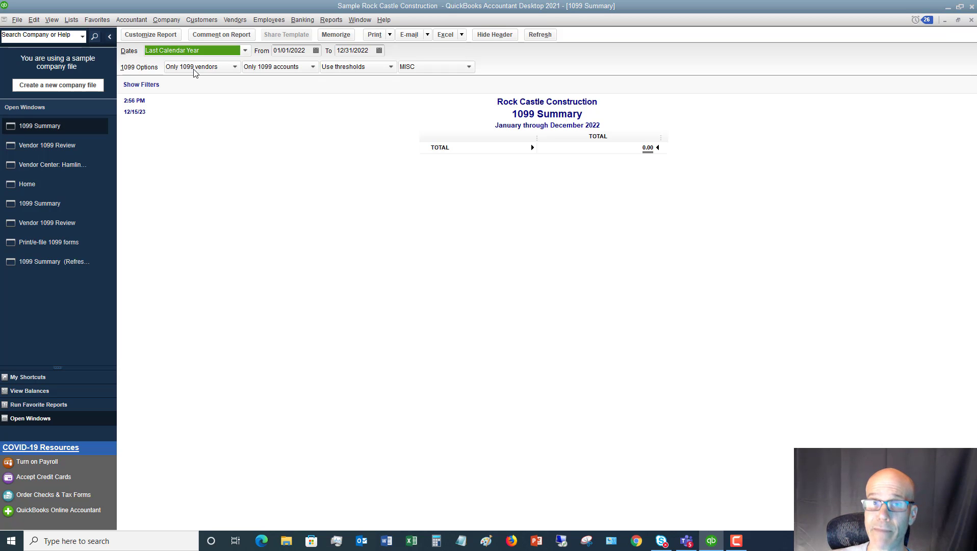
click(313, 67)
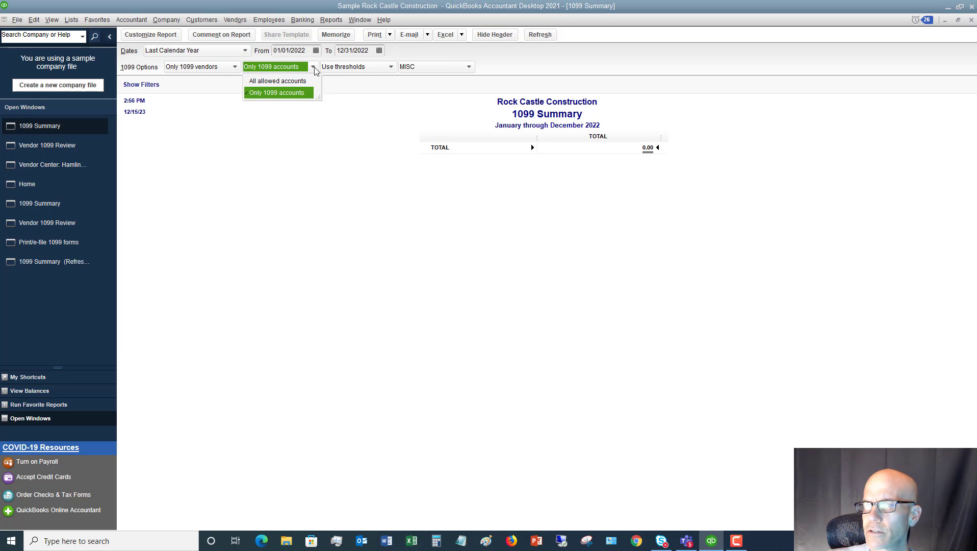
click(278, 81)
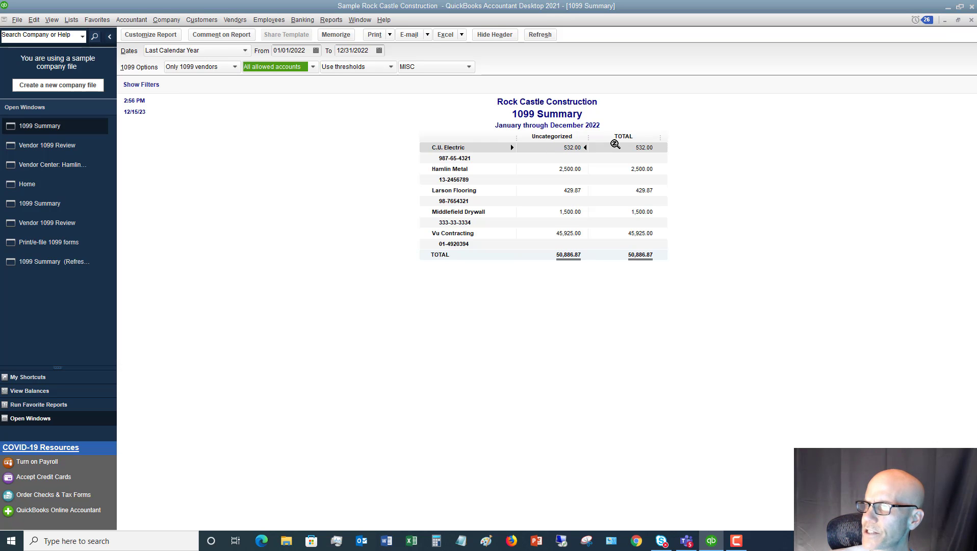
Check the threshold options in the 1099 Summary report, keep Use thresholds, and set the form type to NEC
click(390, 67)
click(391, 69)
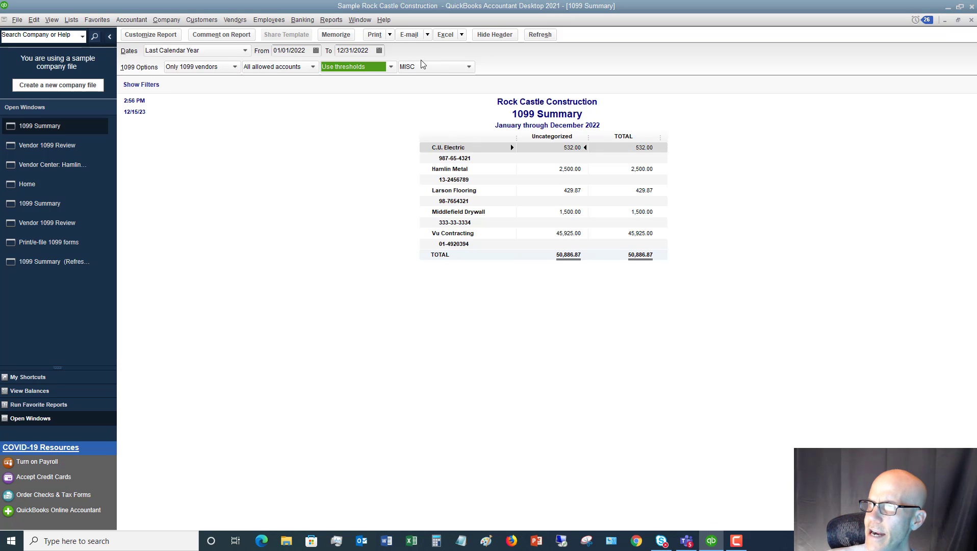
click(469, 68)
click(411, 93)
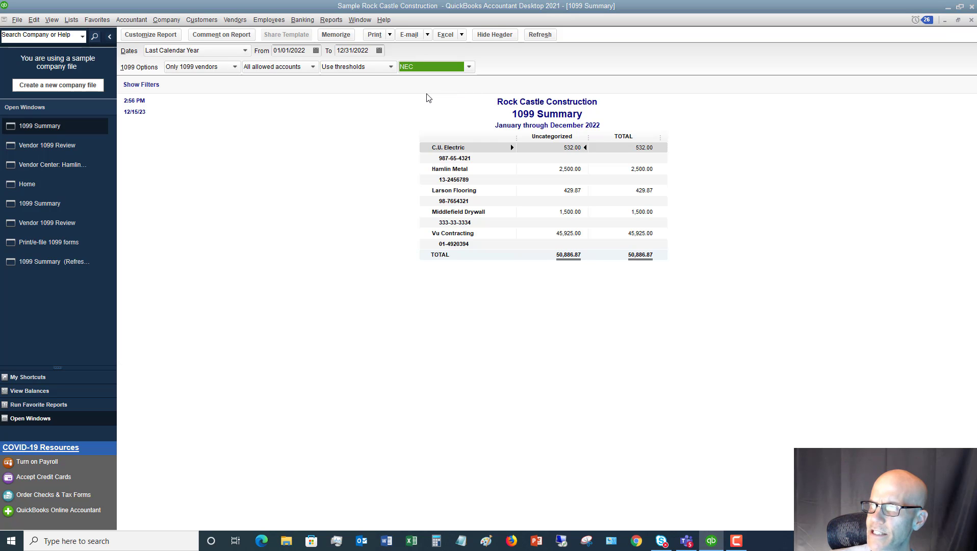
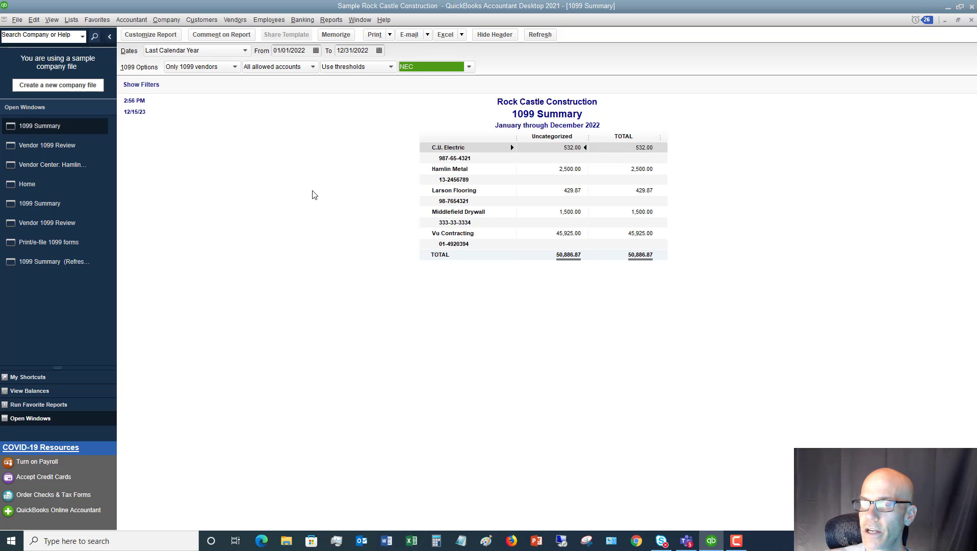
Open the Print/E-file 1099 Forms wizard and move its window down so the title bar is fully accessible
click(235, 20)
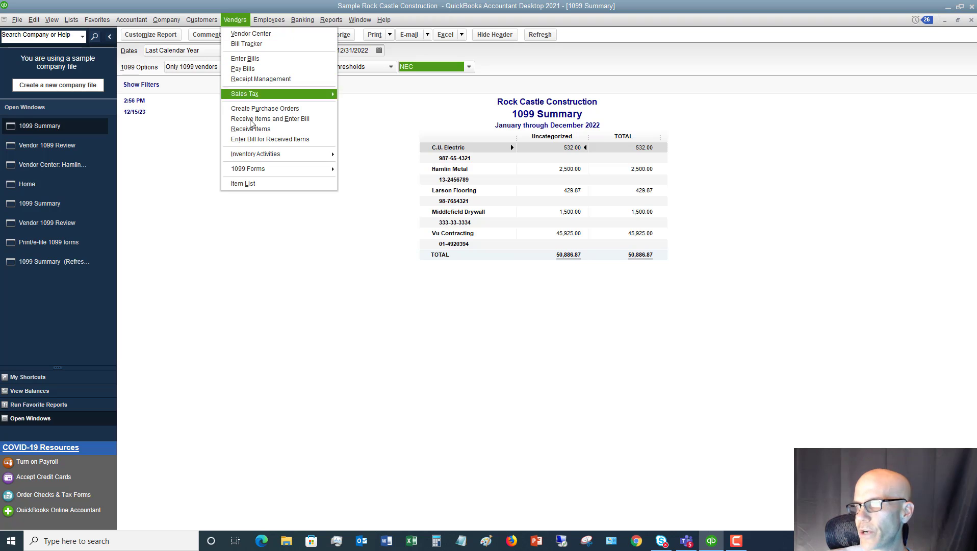
mouse_move(266, 173)
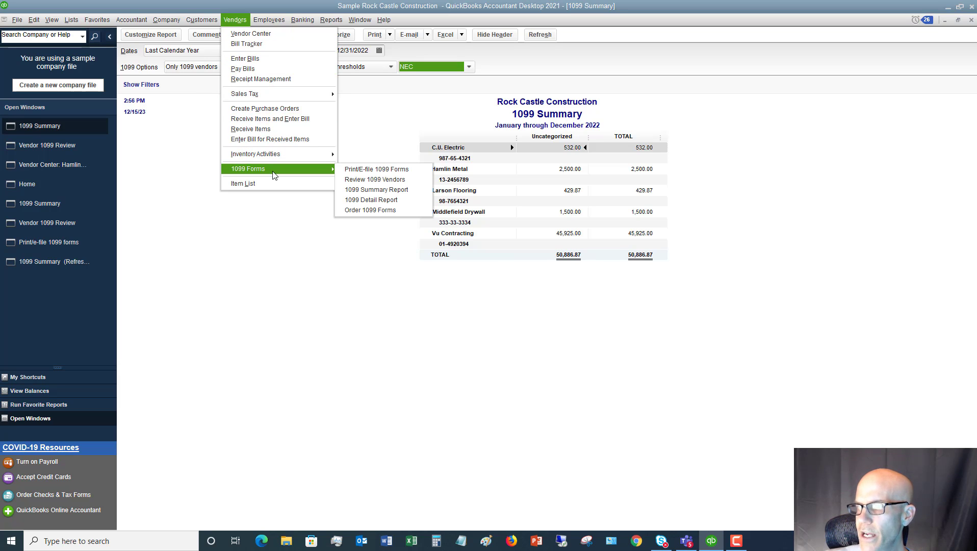
click(365, 169)
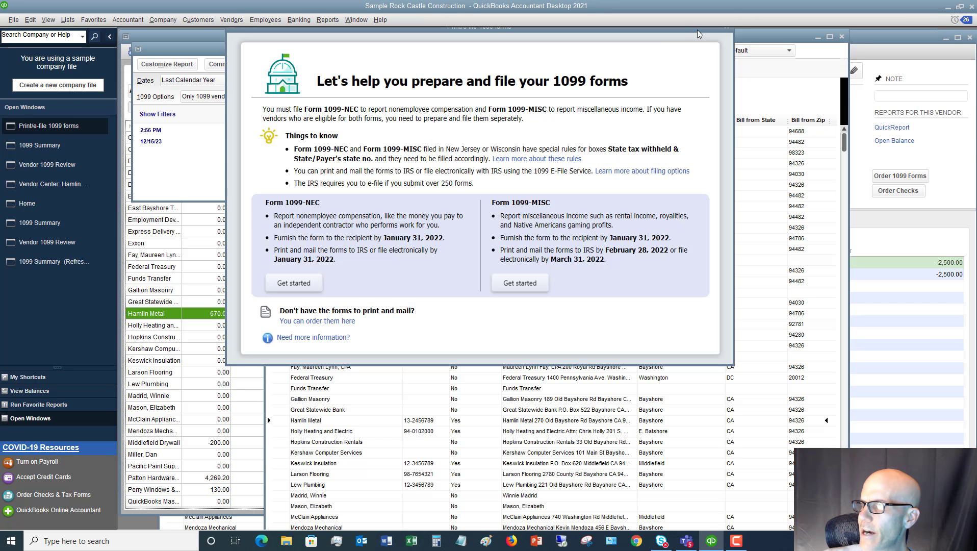
drag(697, 30, 697, 52)
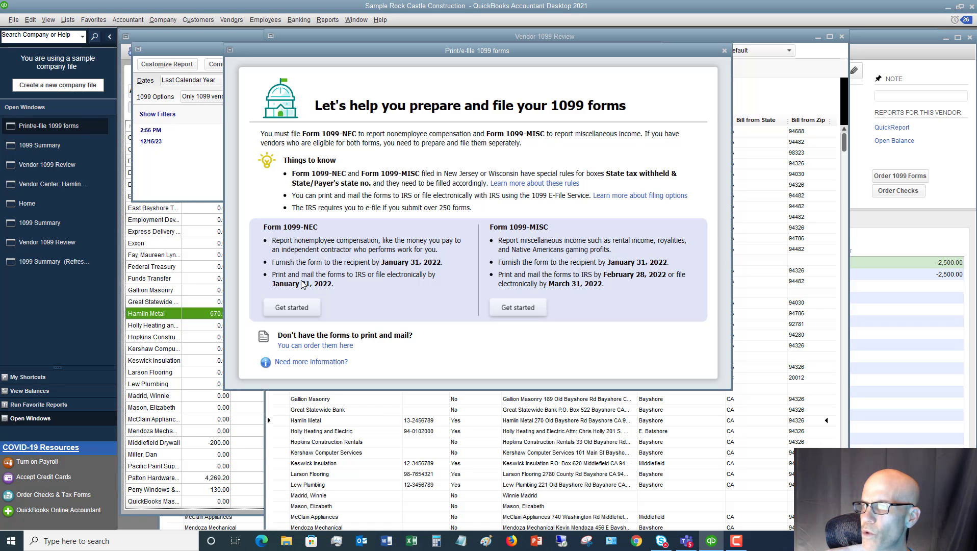
Start the Form 1099-NEC preparation, keep all listed vendors selected, and proceed to verifying their 1099 information
click(298, 308)
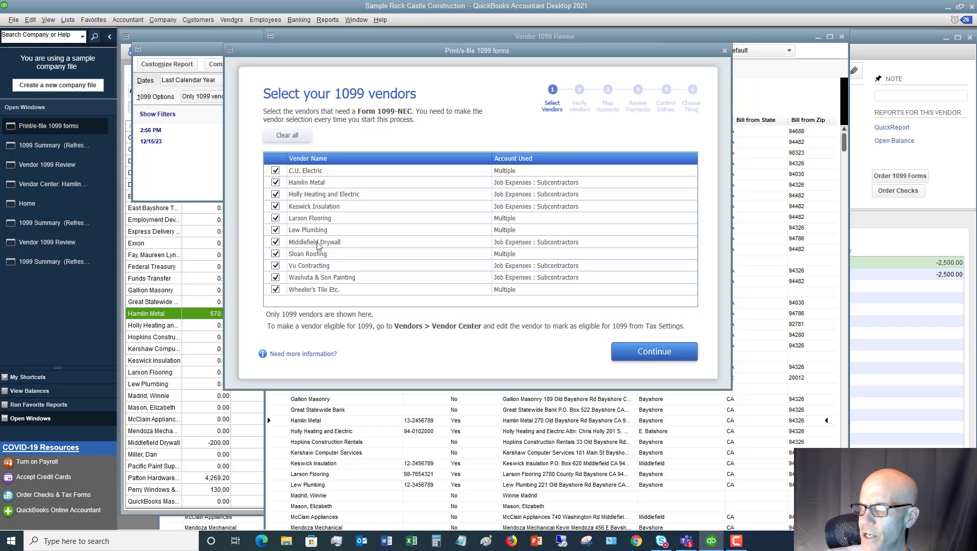
click(281, 266)
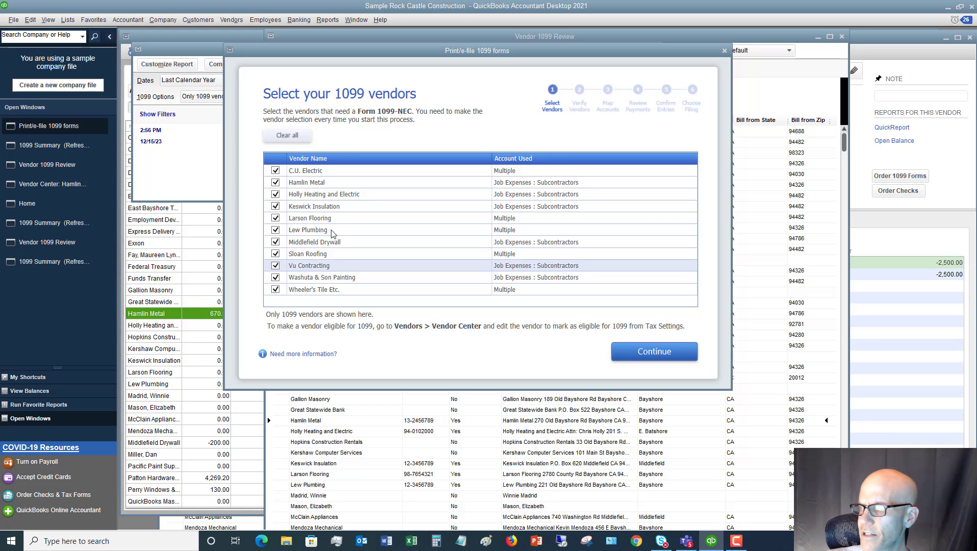
click(645, 352)
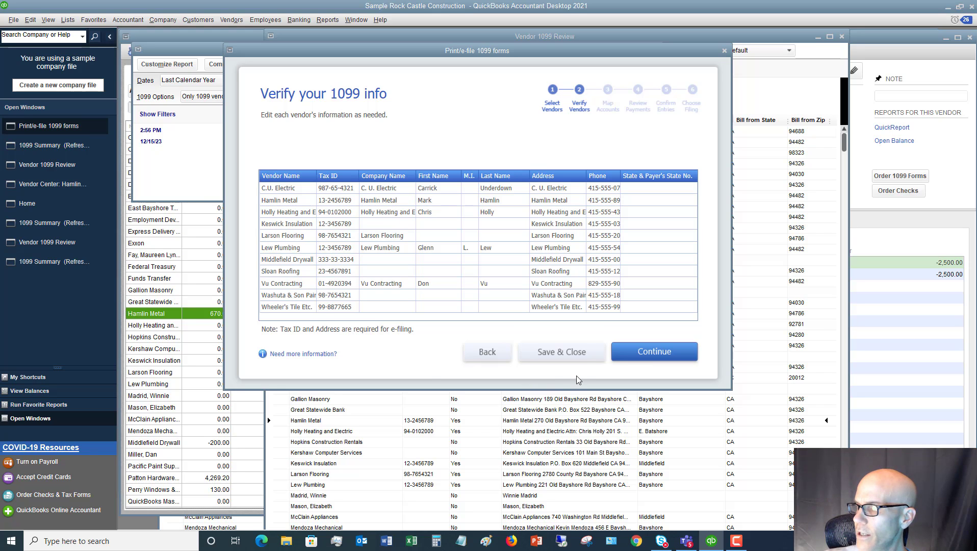
Map the 54500 Subcontractors account to NEC Box 1: Nonemployee Compensation and proceed to reviewing payments for exclusions
click(641, 355)
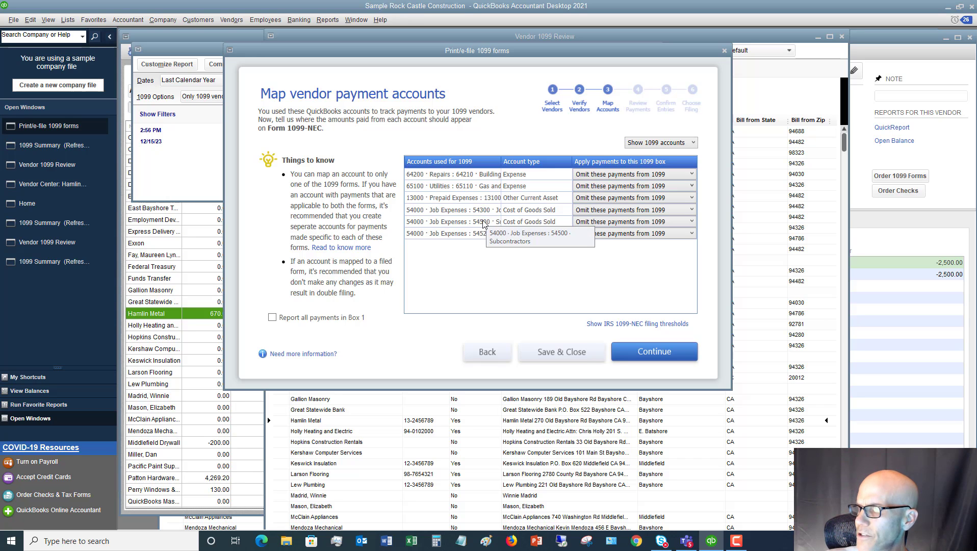
click(692, 221)
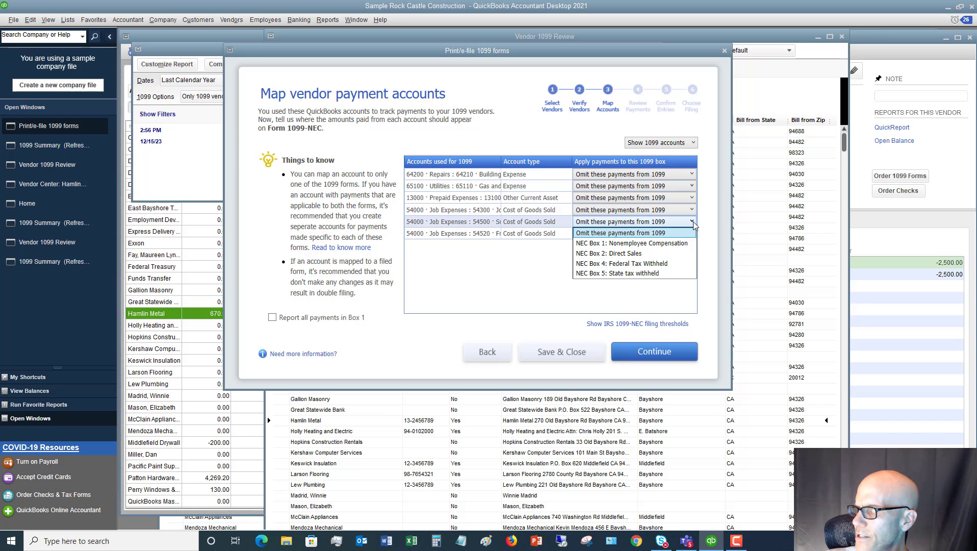
click(644, 244)
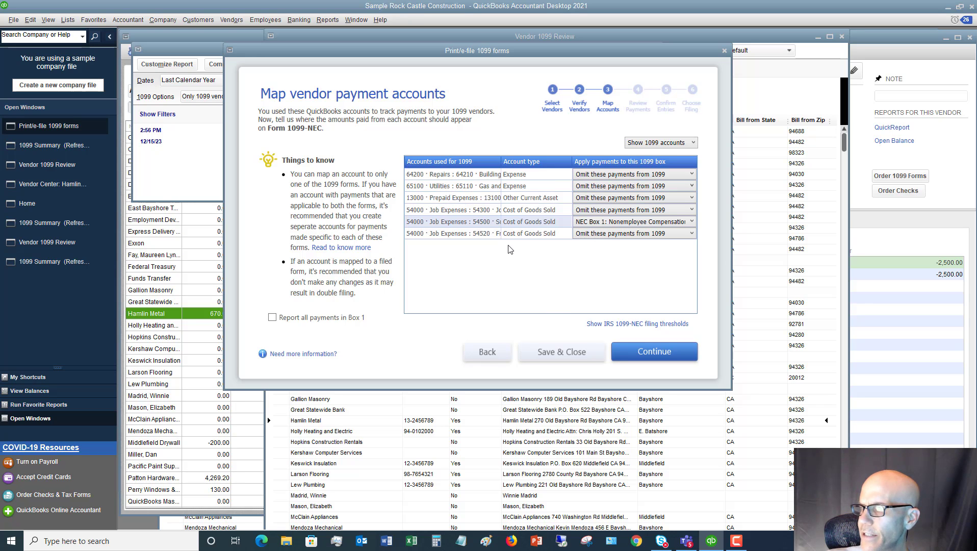
click(652, 352)
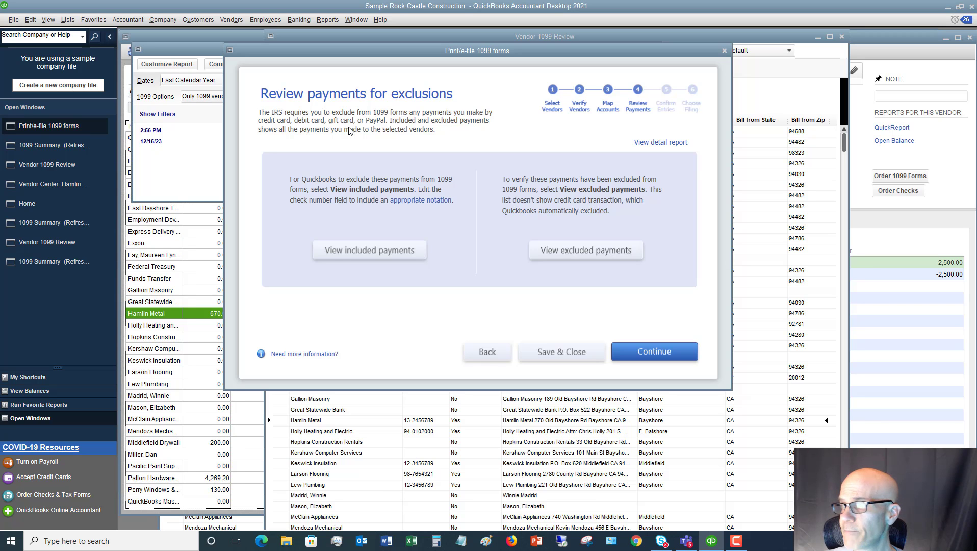
Examine the full report of check payments included on Forms 1099 and close it
click(365, 249)
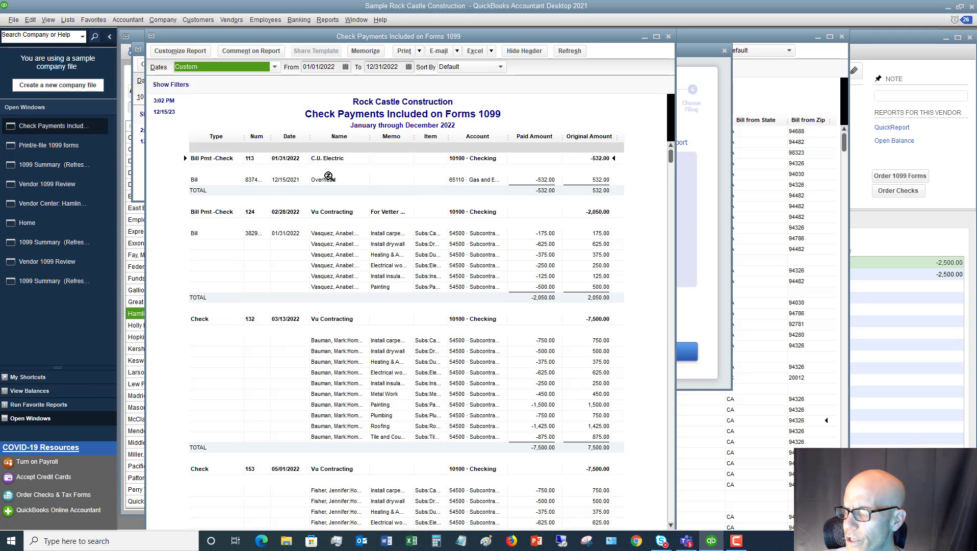
scroll(328, 176, down, 2)
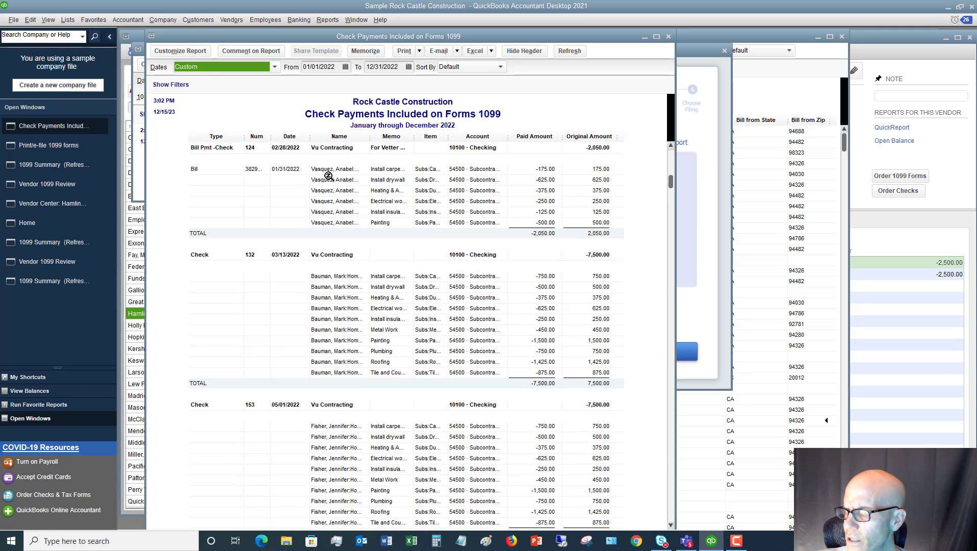
scroll(329, 176, down, 2)
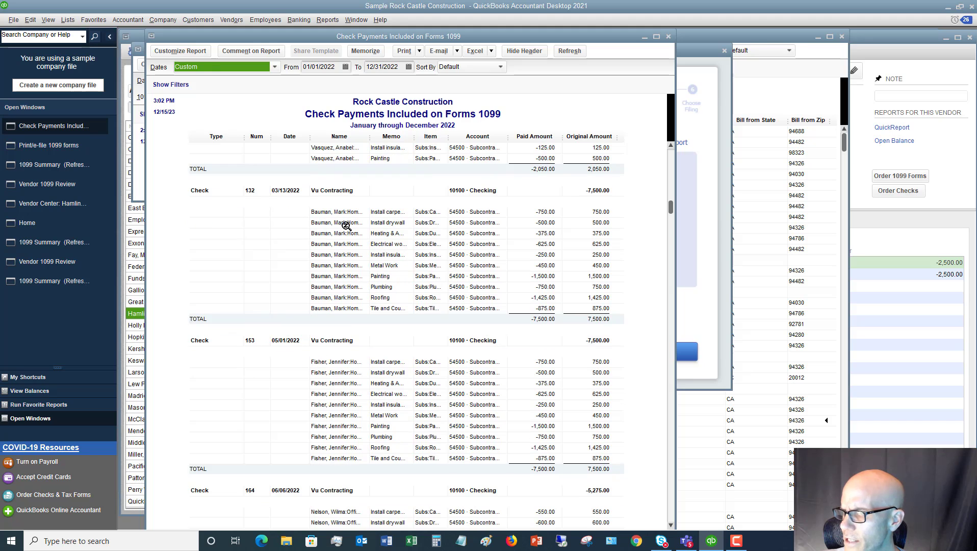
scroll(346, 226, down, 4)
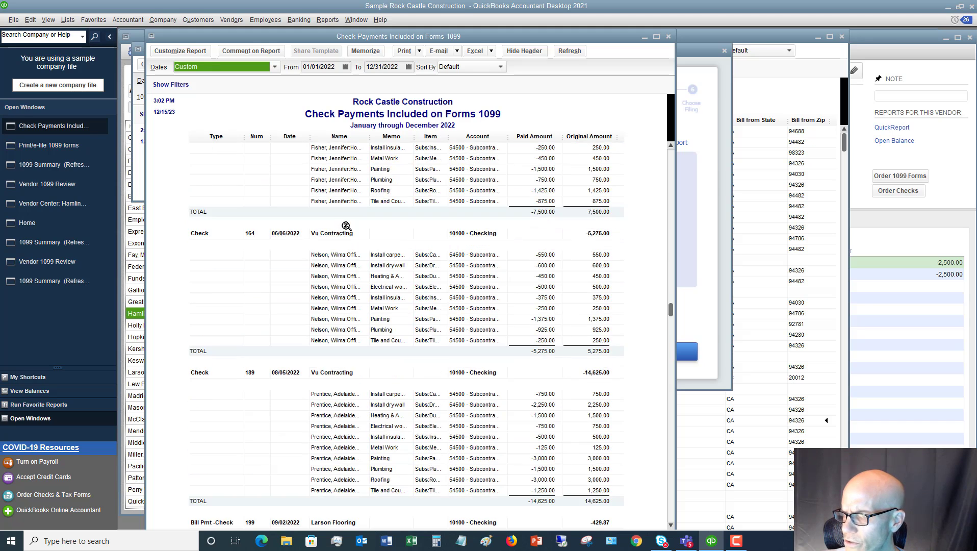
scroll(346, 226, down, 7)
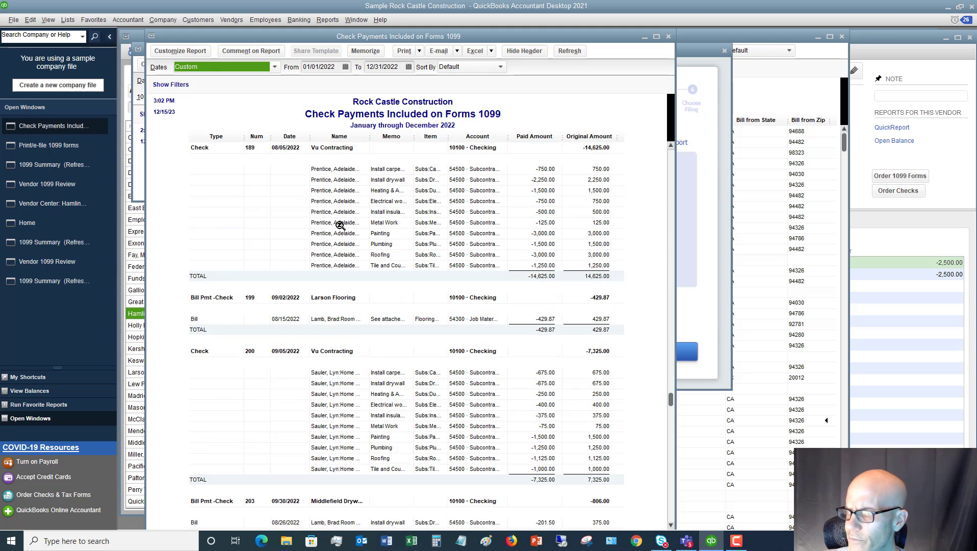
scroll(340, 226, down, 9)
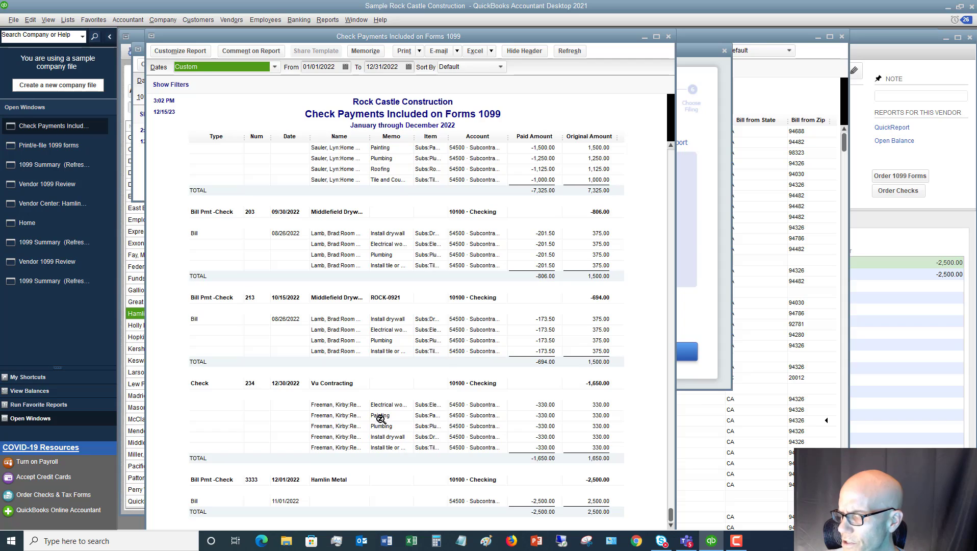
scroll(388, 402, up, 6)
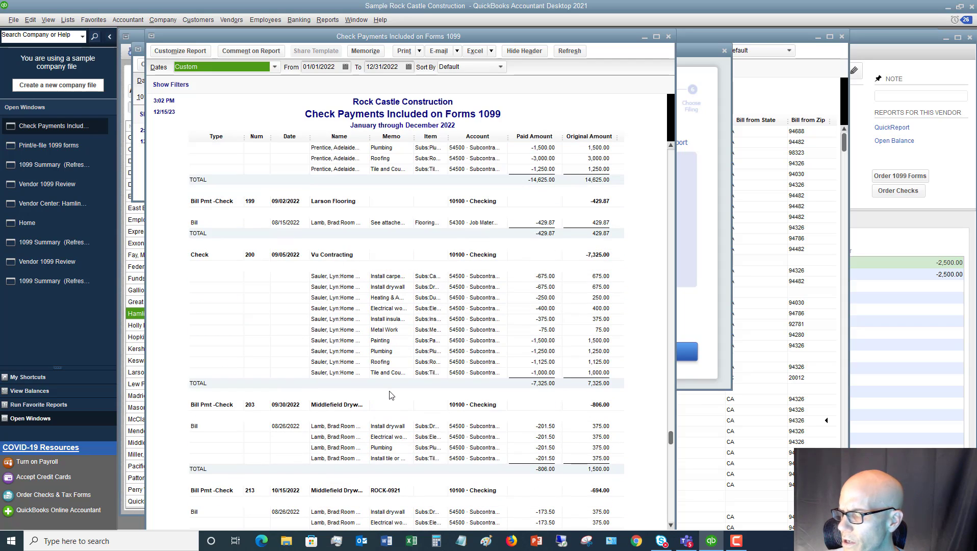
scroll(389, 395, up, 15)
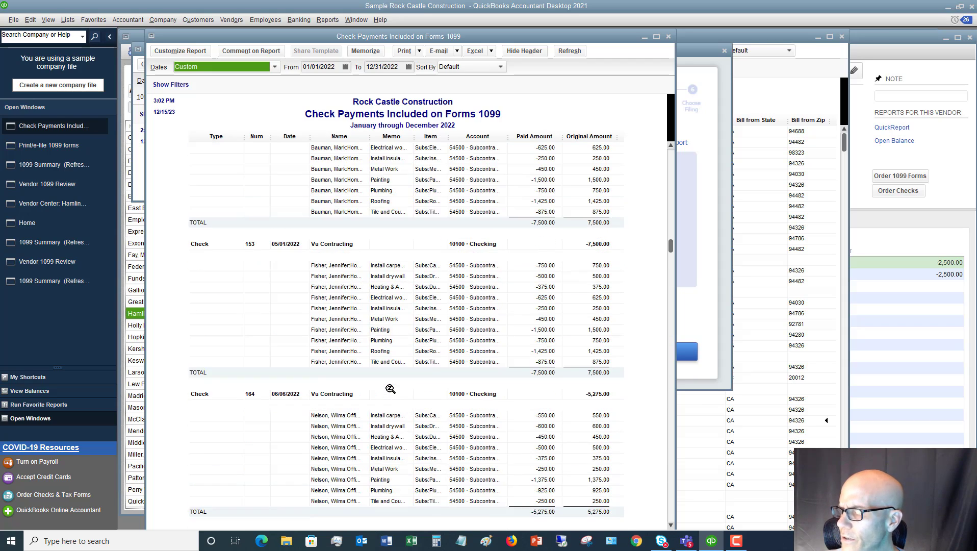
scroll(390, 388, up, 3)
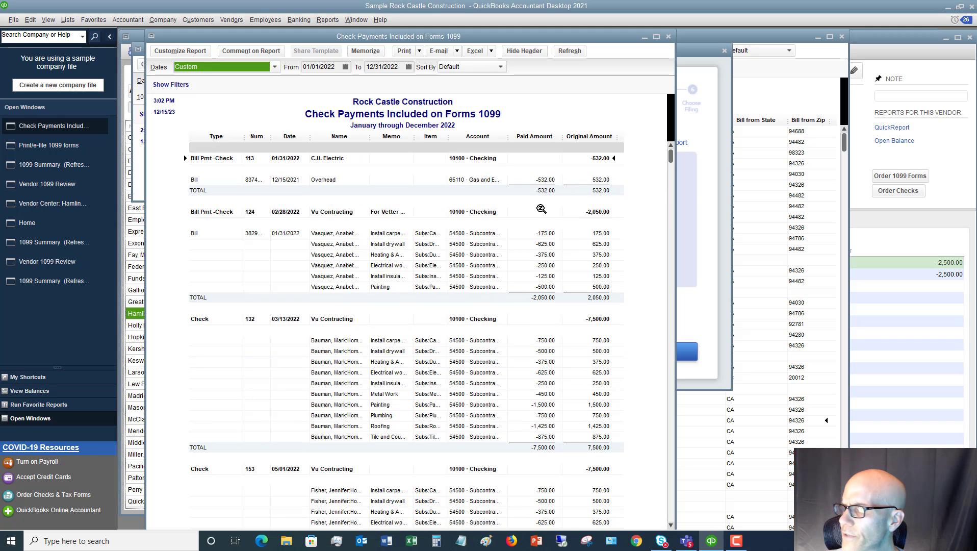
click(668, 37)
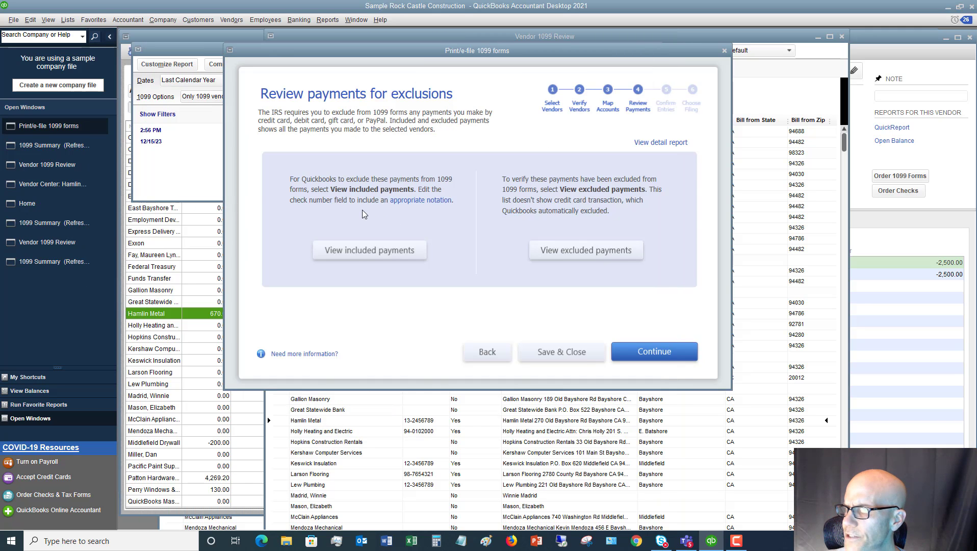
Check the report of payments excluded from Forms 1099, and continue past the 1099 entry confirmation to the filing method choice
click(586, 253)
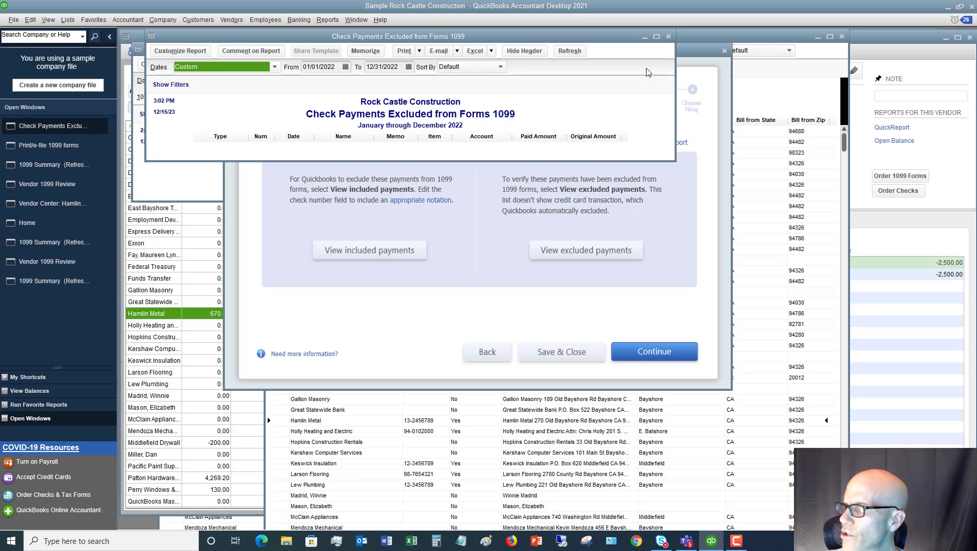
click(668, 36)
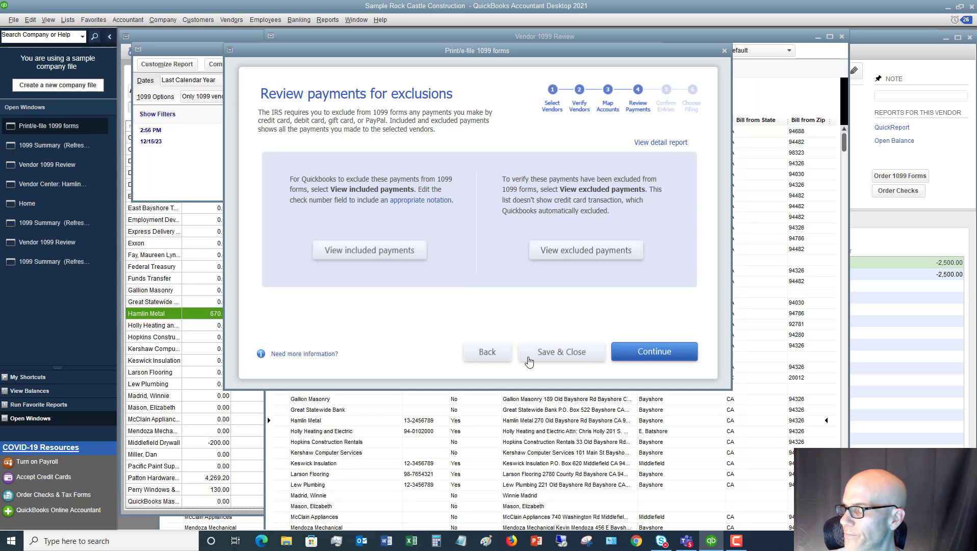
click(657, 357)
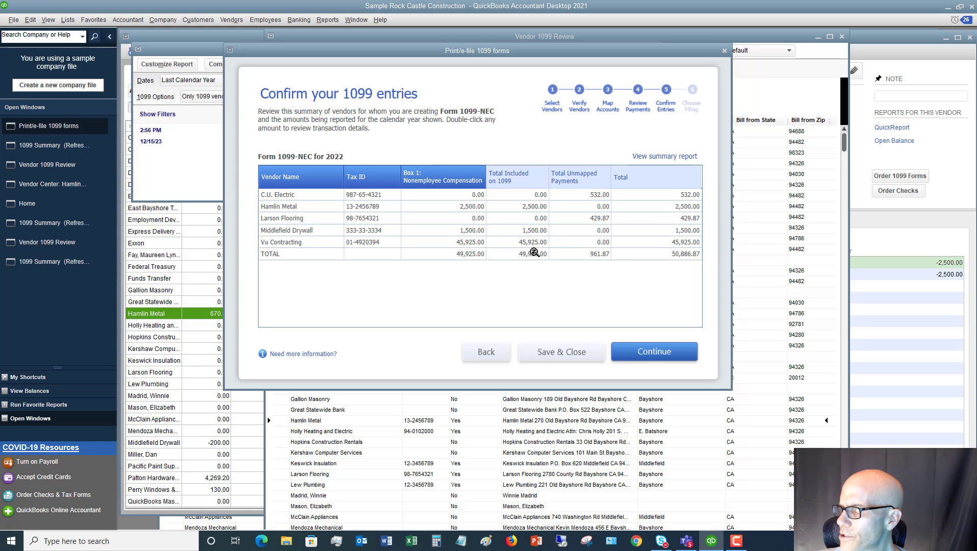
click(655, 352)
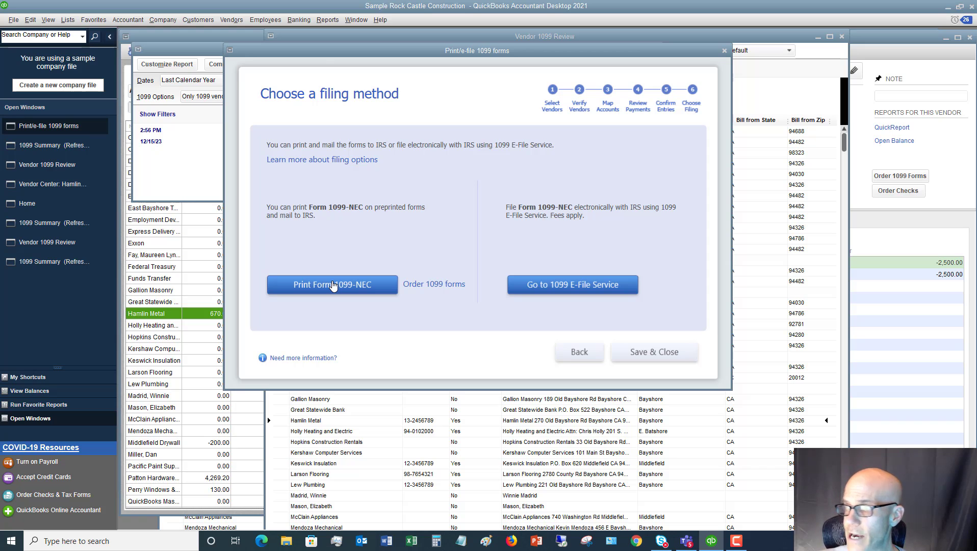
View the vendor selection for printing Form 1099-NEC for the last calendar year without printing, and save and close the filing wizard
click(332, 285)
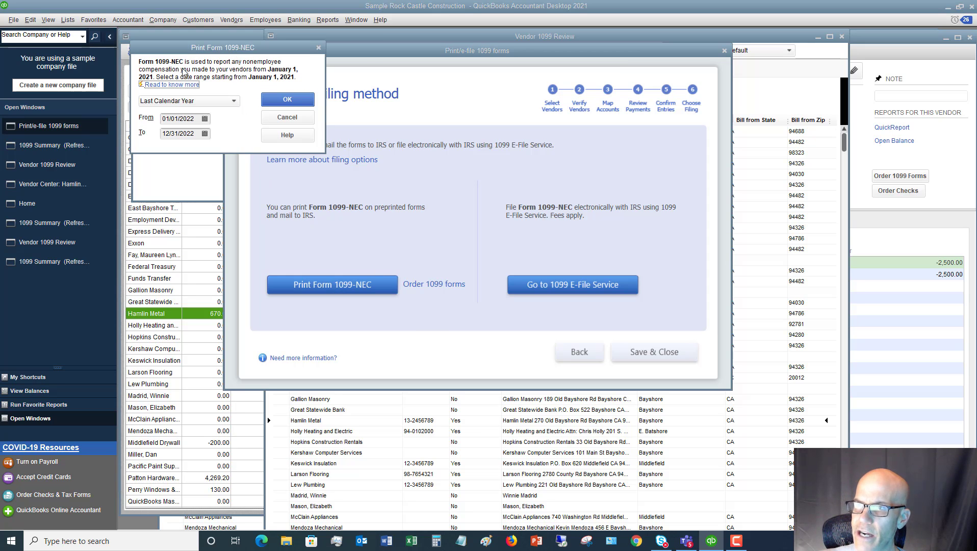
click(289, 100)
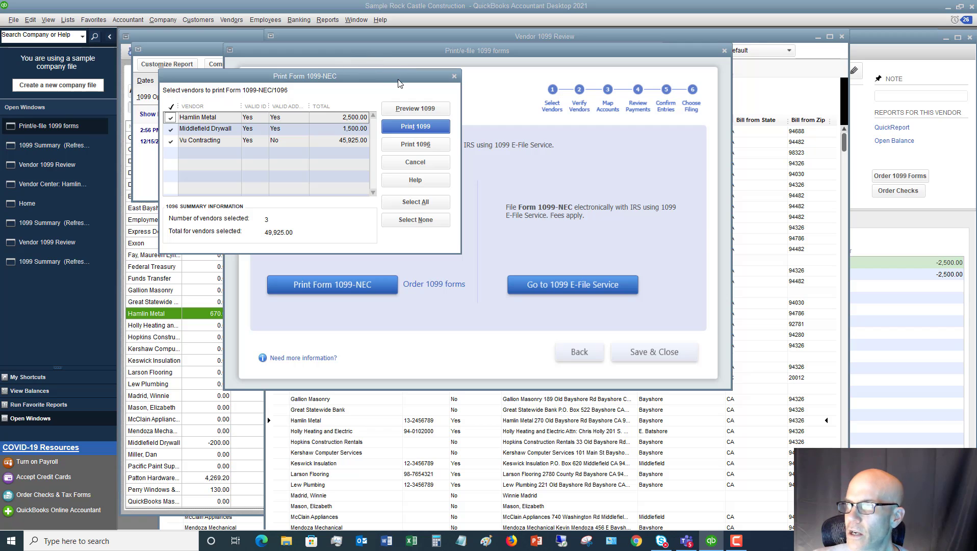
click(454, 76)
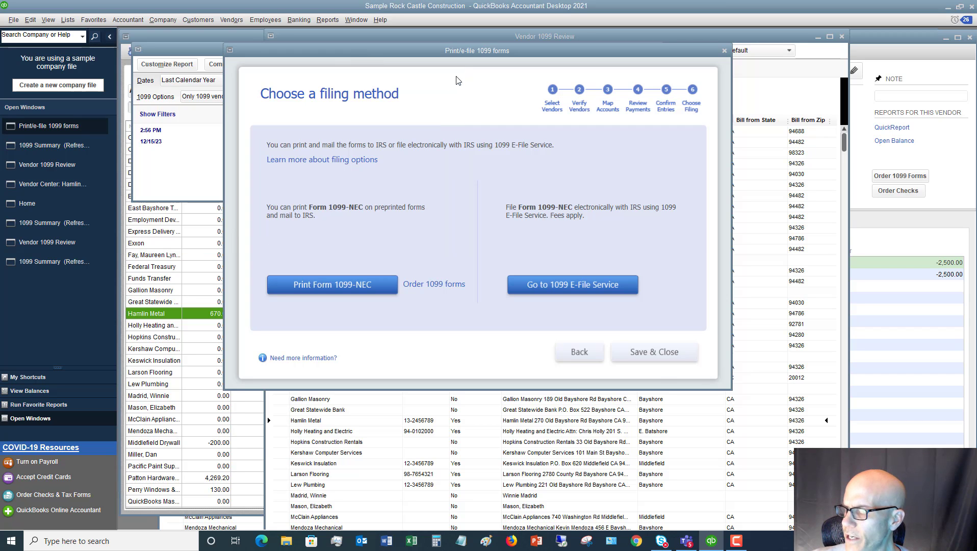
click(655, 352)
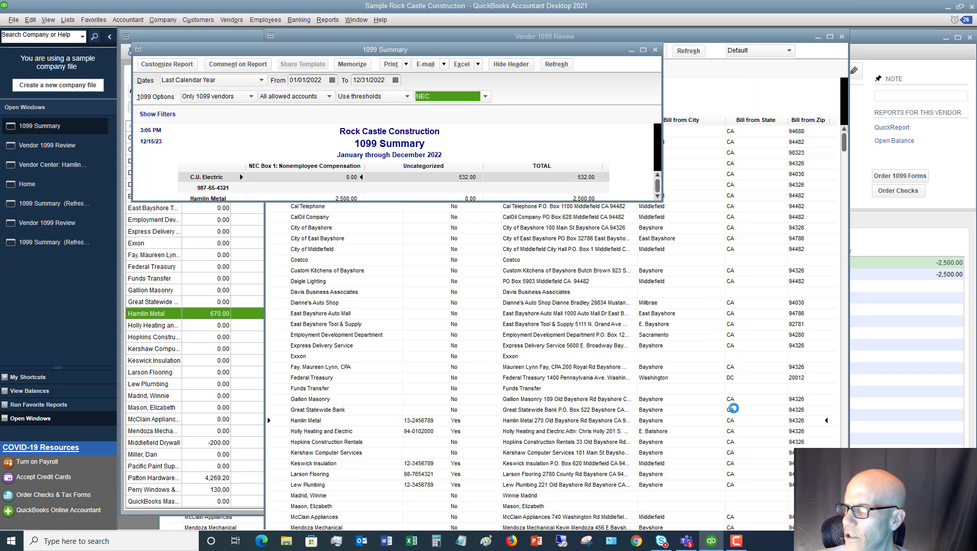